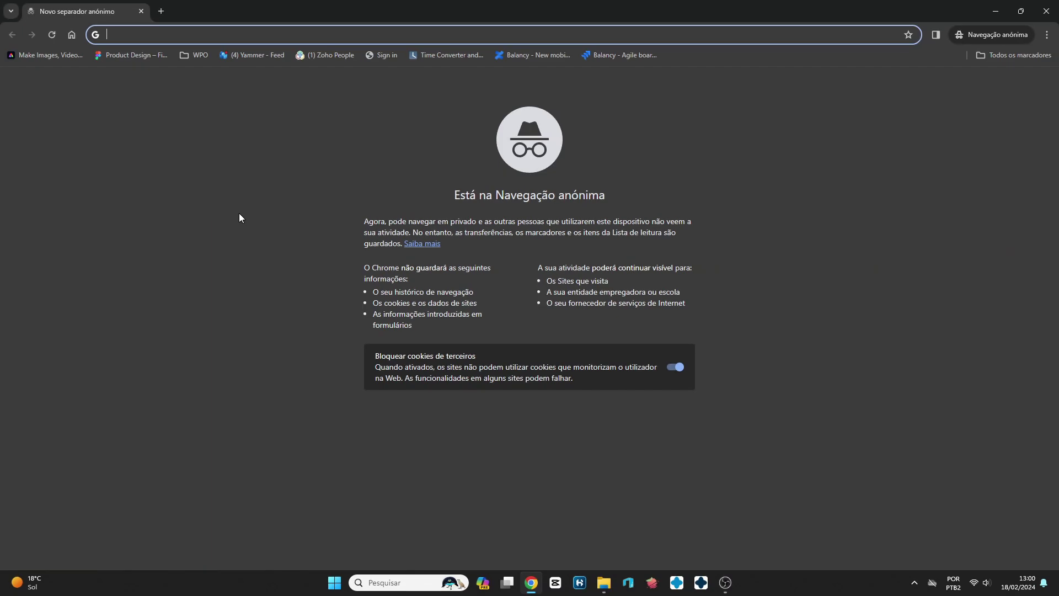
- Load autodesk.com and go from the products overview to the free trials page
{"action": "type", "text": "autodesk.com"}
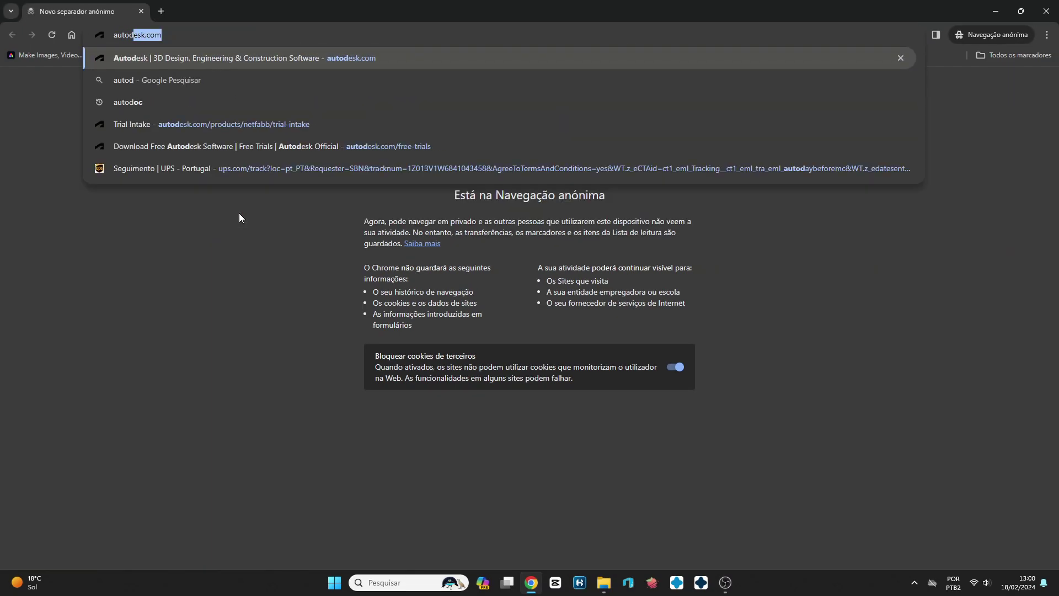
{"action": "key", "text": "Return"}
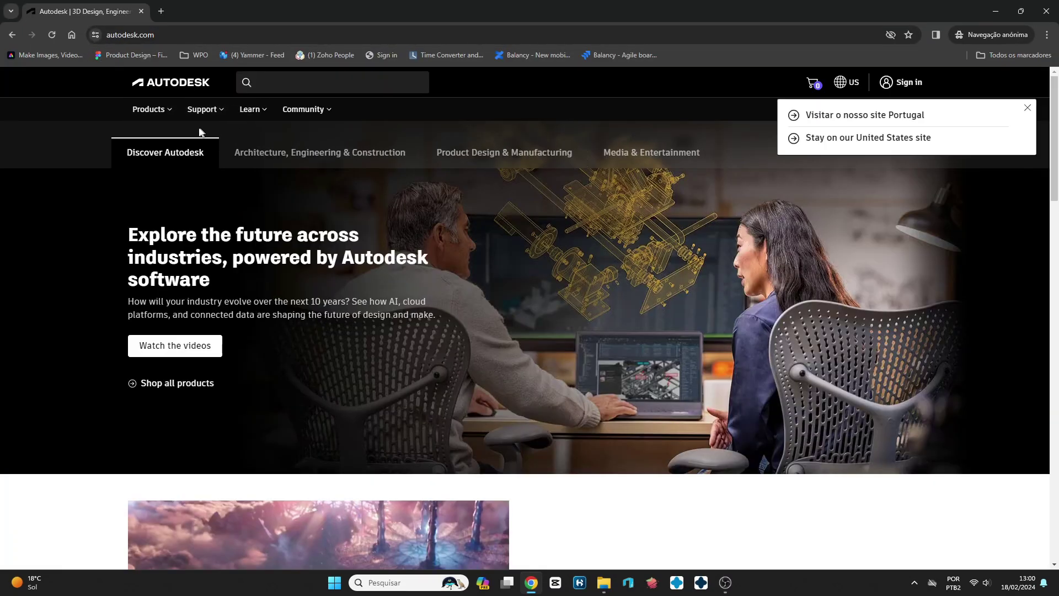
{"action": "left_click", "coordinate": [167, 113]}
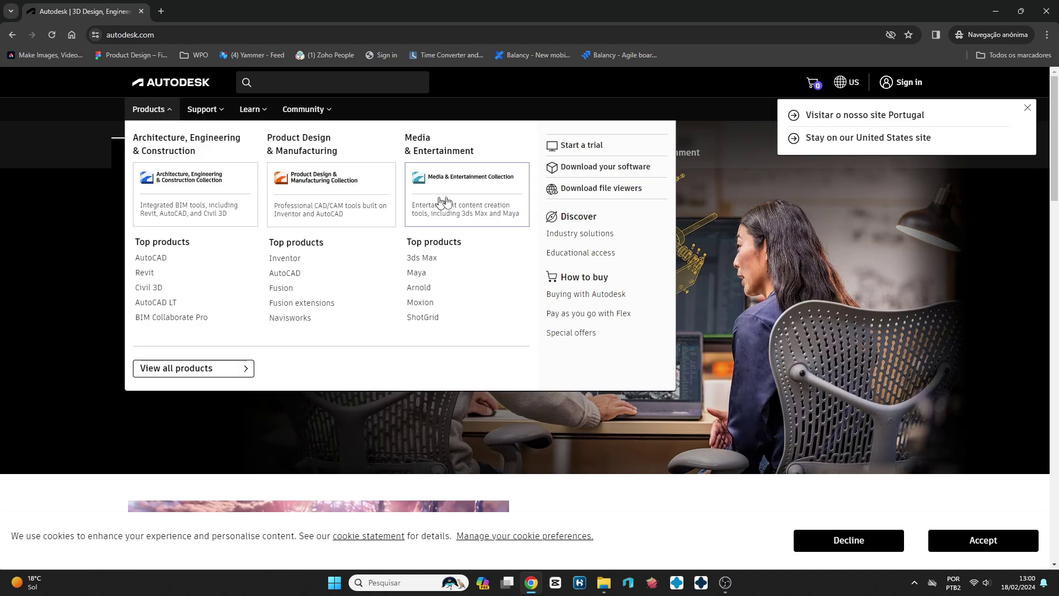
{"action": "left_click", "coordinate": [581, 154]}
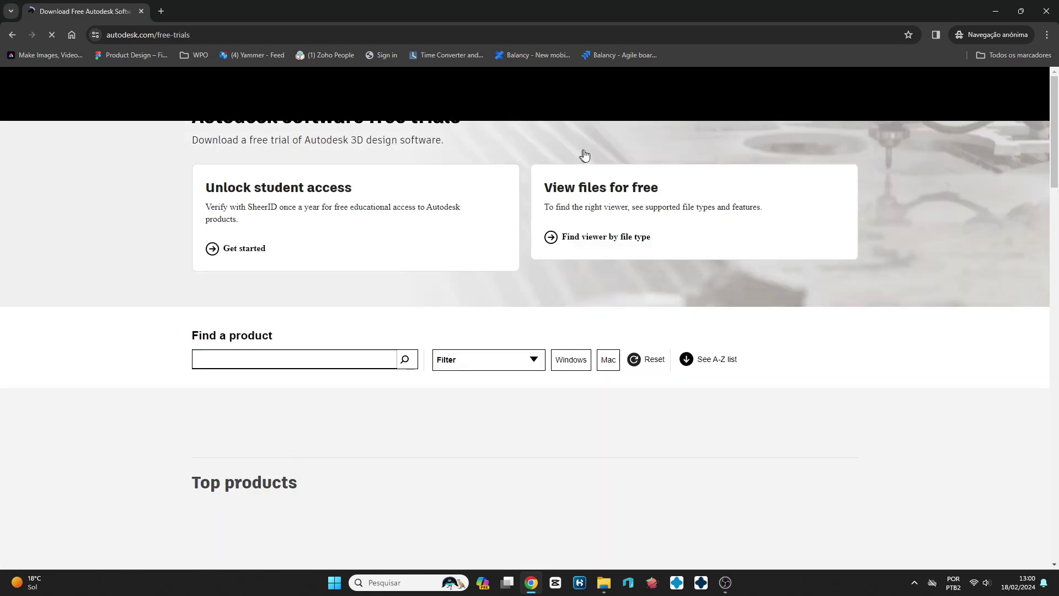
- Accept the cookie notice and start the Netfabb free trial from the trials list
{"action": "scroll", "coordinate": [815, 350], "scroll_direction": "down", "scroll_amount": 10}
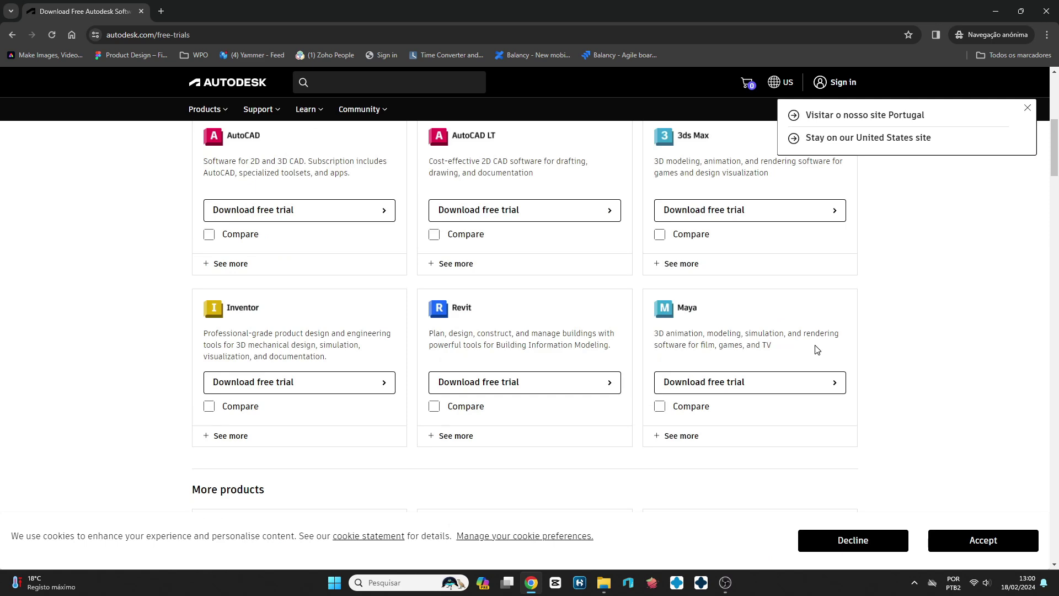
{"action": "left_click", "coordinate": [993, 542]}
{"action": "scroll", "coordinate": [584, 330], "scroll_direction": "down", "scroll_amount": 7}
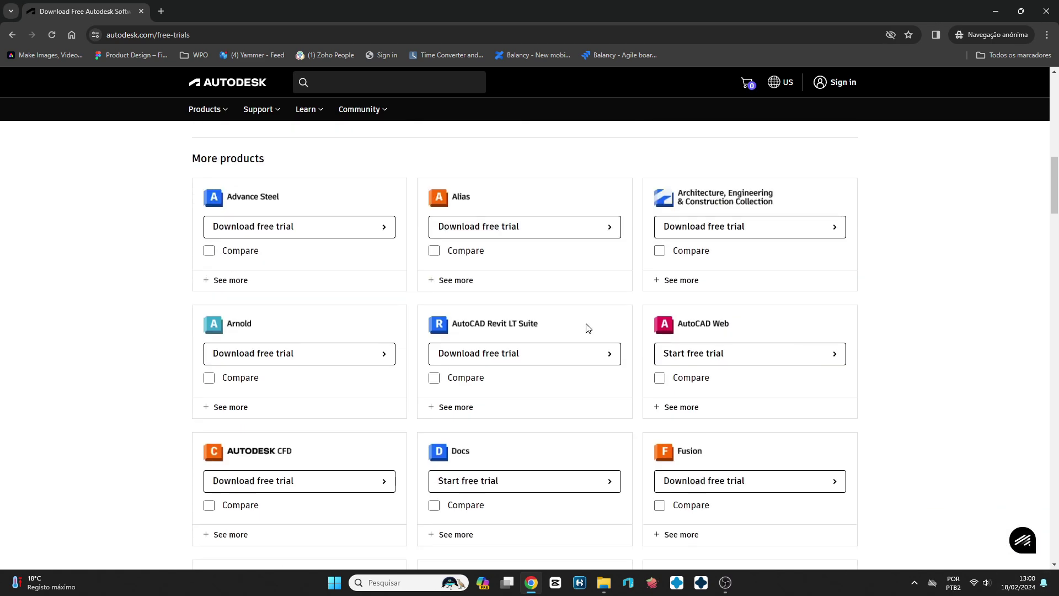
{"action": "scroll", "coordinate": [585, 331], "scroll_direction": "down", "scroll_amount": 20}
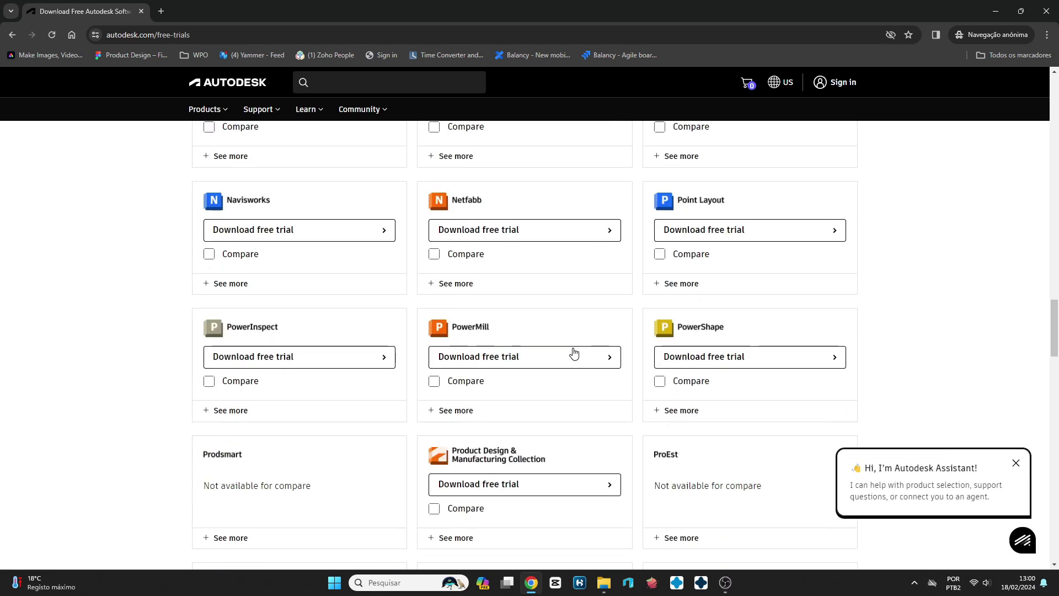
{"action": "scroll", "coordinate": [574, 353], "scroll_direction": "down", "scroll_amount": 3}
{"action": "scroll", "coordinate": [575, 353], "scroll_direction": "up", "scroll_amount": 10}
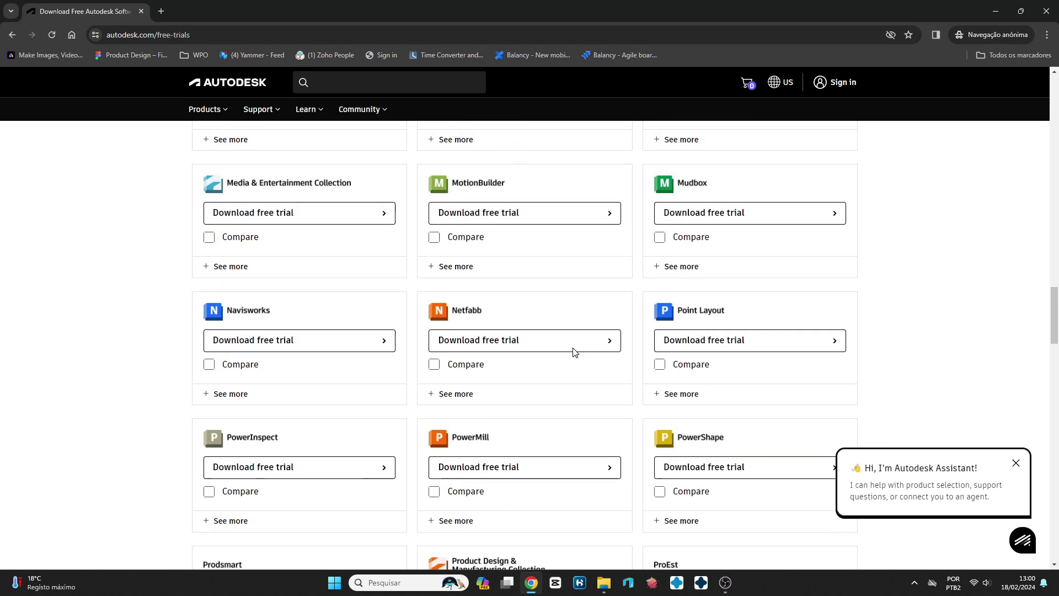
{"action": "scroll", "coordinate": [574, 352], "scroll_direction": "down", "scroll_amount": 2}
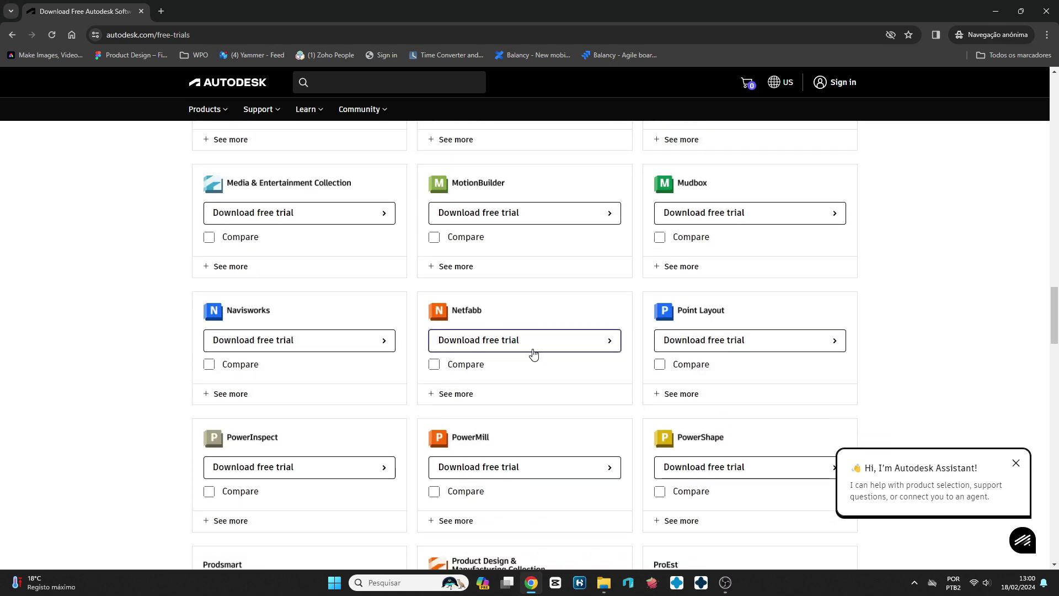
{"action": "left_click", "coordinate": [519, 346]}
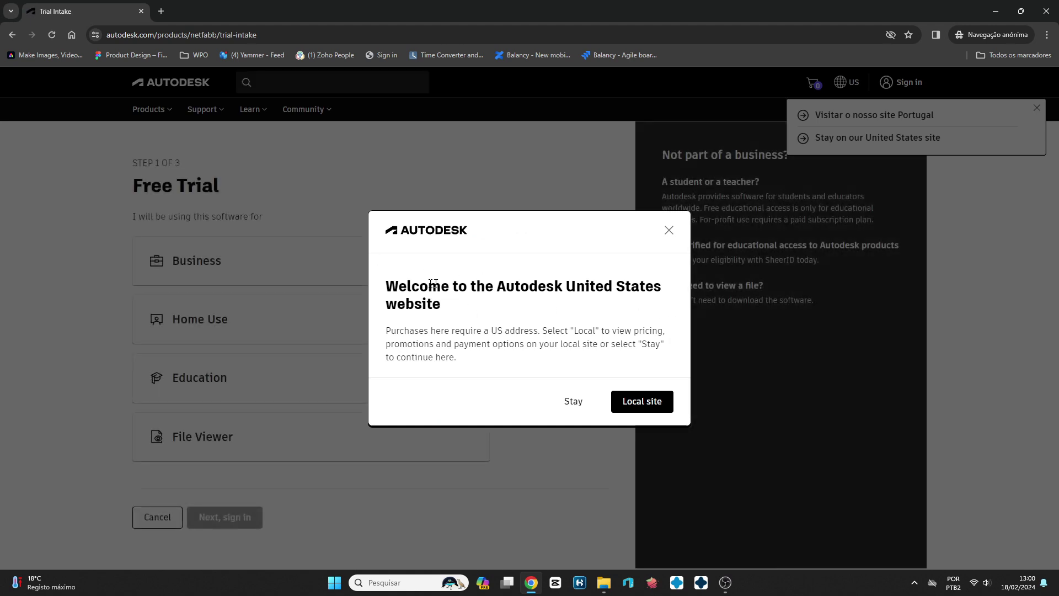
- Stay on the US site and choose Home Use as the trial purpose
{"action": "left_click", "coordinate": [569, 406]}
{"action": "left_click", "coordinate": [217, 329]}
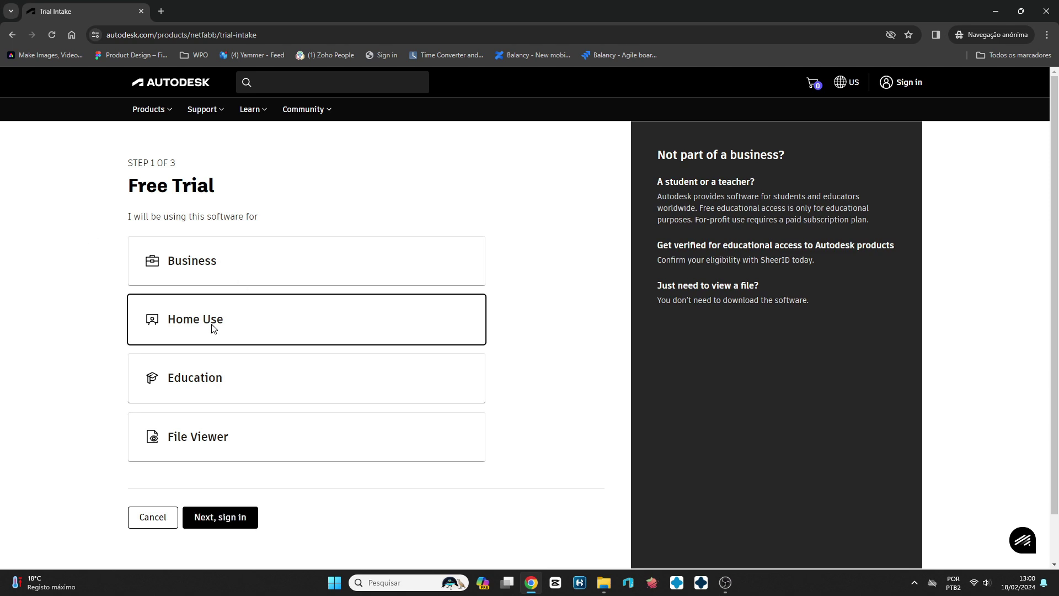
{"action": "left_click", "coordinate": [215, 518]}
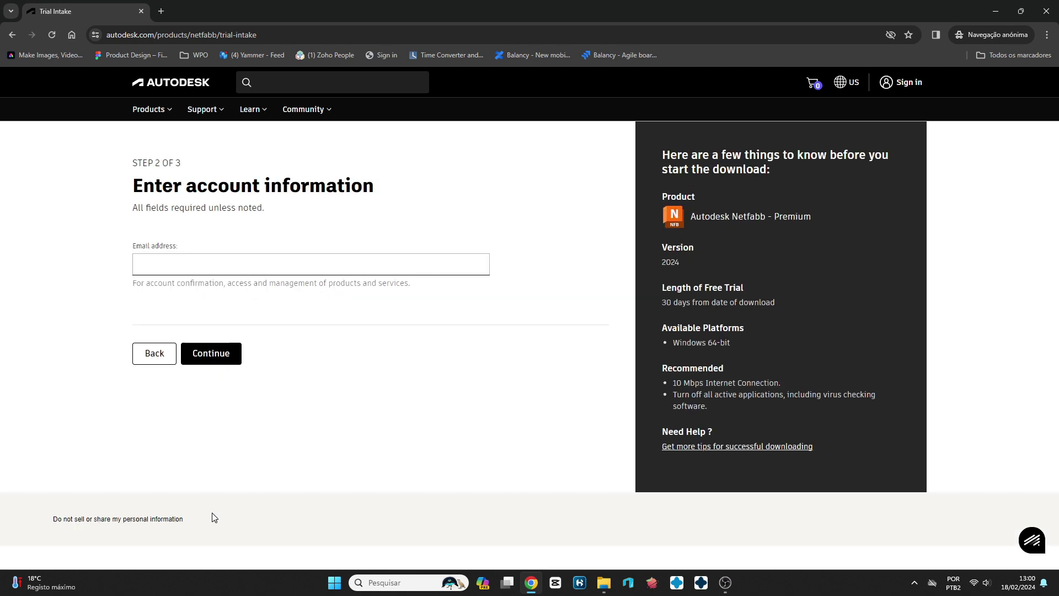
- Enter the account e-mail address, continue, and review the Your info step
{"action": "left_click", "coordinate": [146, 265]}
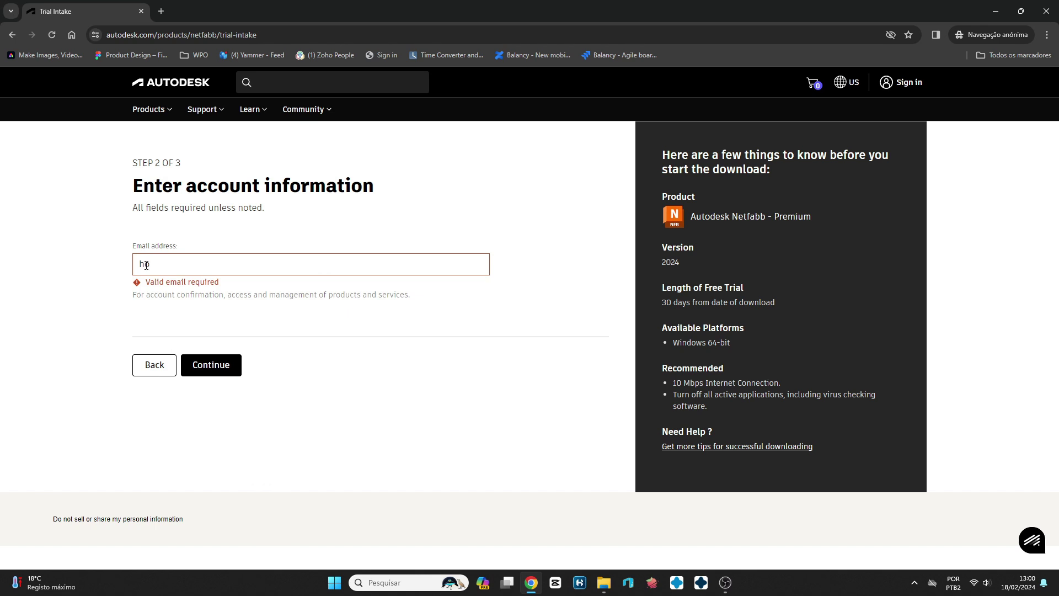
{"action": "left_click", "coordinate": [218, 359]}
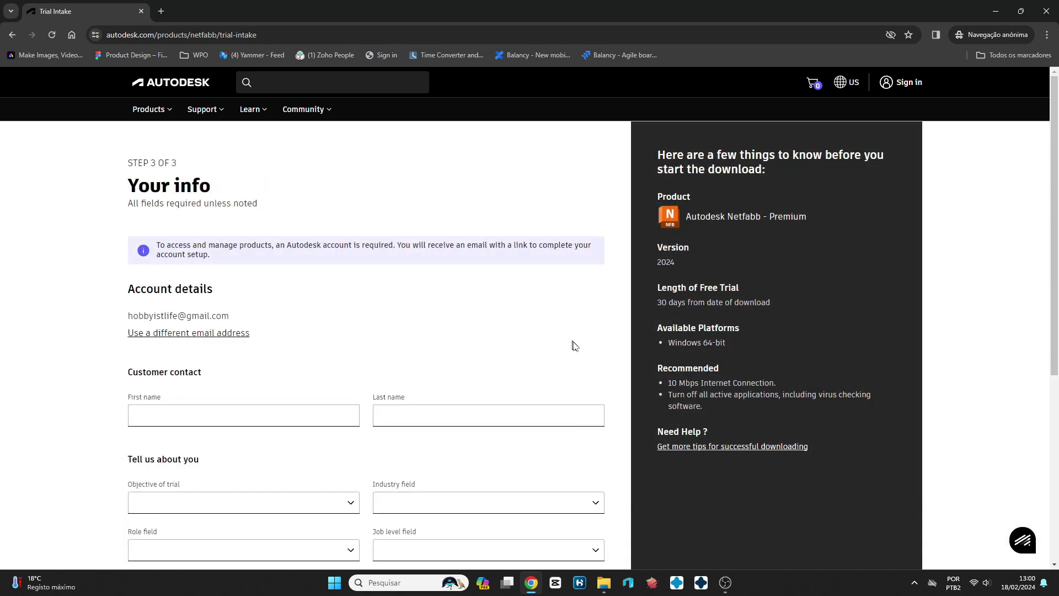
{"action": "scroll", "coordinate": [450, 365], "scroll_direction": "down", "scroll_amount": 4}
{"action": "scroll", "coordinate": [206, 373], "scroll_direction": "down", "scroll_amount": 1}
{"action": "scroll", "coordinate": [188, 309], "scroll_direction": "up", "scroll_amount": 3}
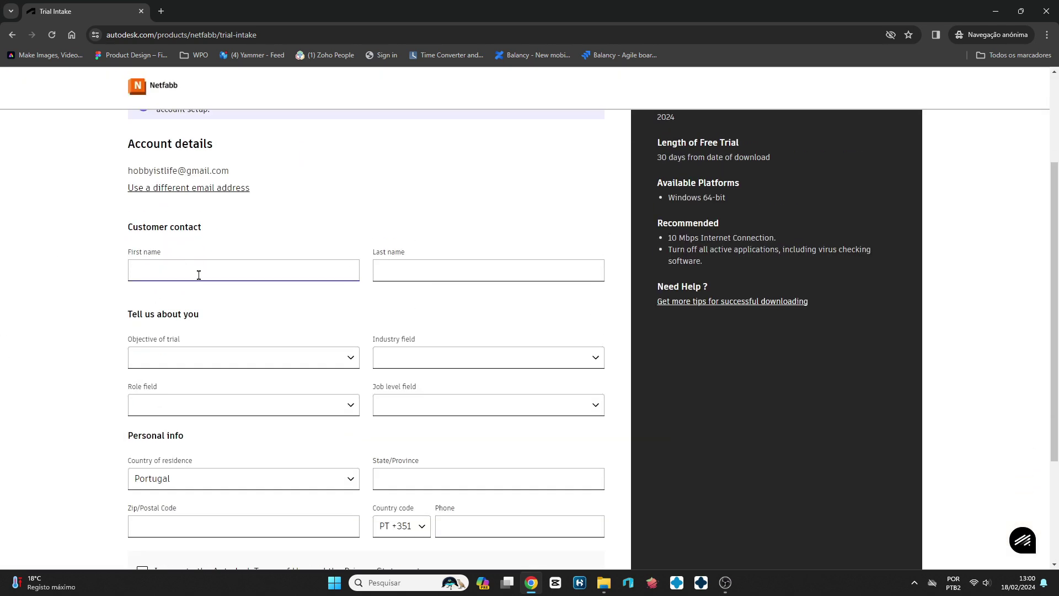
{"action": "scroll", "coordinate": [248, 292], "scroll_direction": "down", "scroll_amount": 3}
{"action": "scroll", "coordinate": [469, 375], "scroll_direction": "up", "scroll_amount": 4}
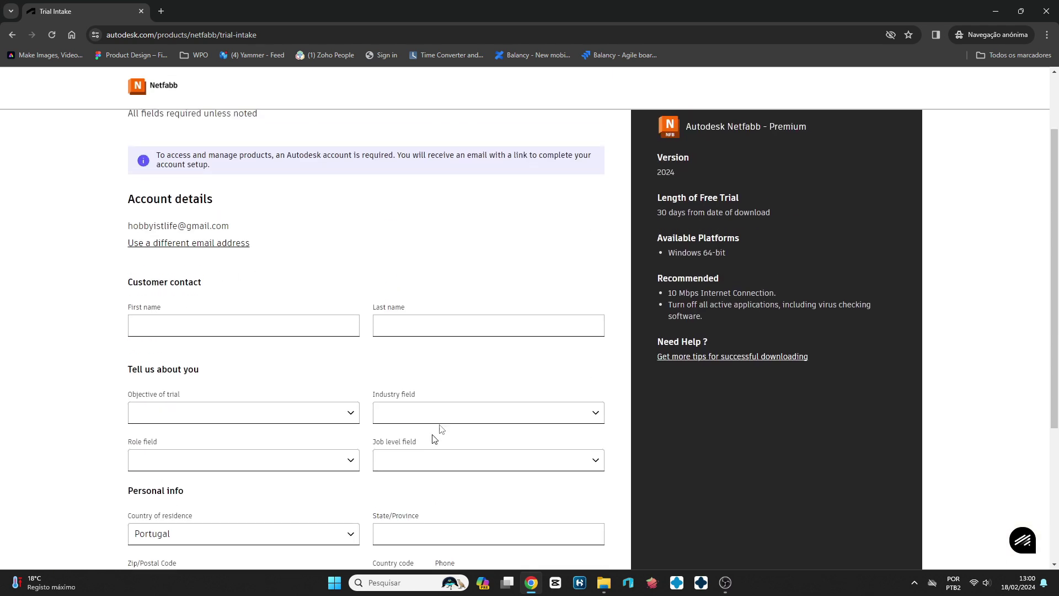
{"action": "scroll", "coordinate": [528, 359], "scroll_direction": "up", "scroll_amount": 2}
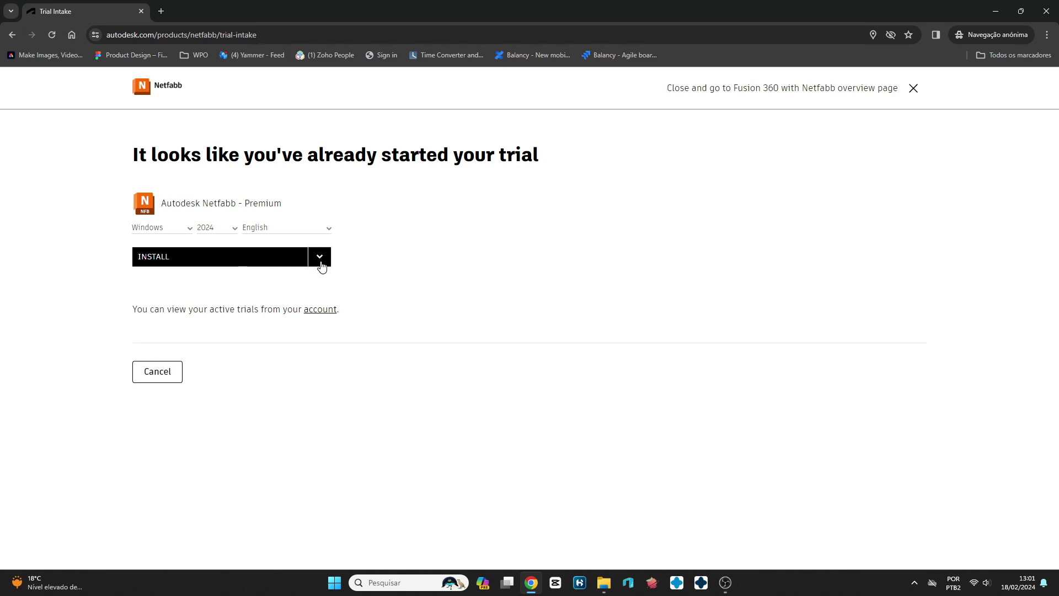
- Pick DOWNLOAD from the INSTALL dropdown to save the Netfabb Premium 2024 installer
{"action": "left_click", "coordinate": [320, 257]}
{"action": "left_click", "coordinate": [321, 264]}
{"action": "left_click", "coordinate": [321, 265]}
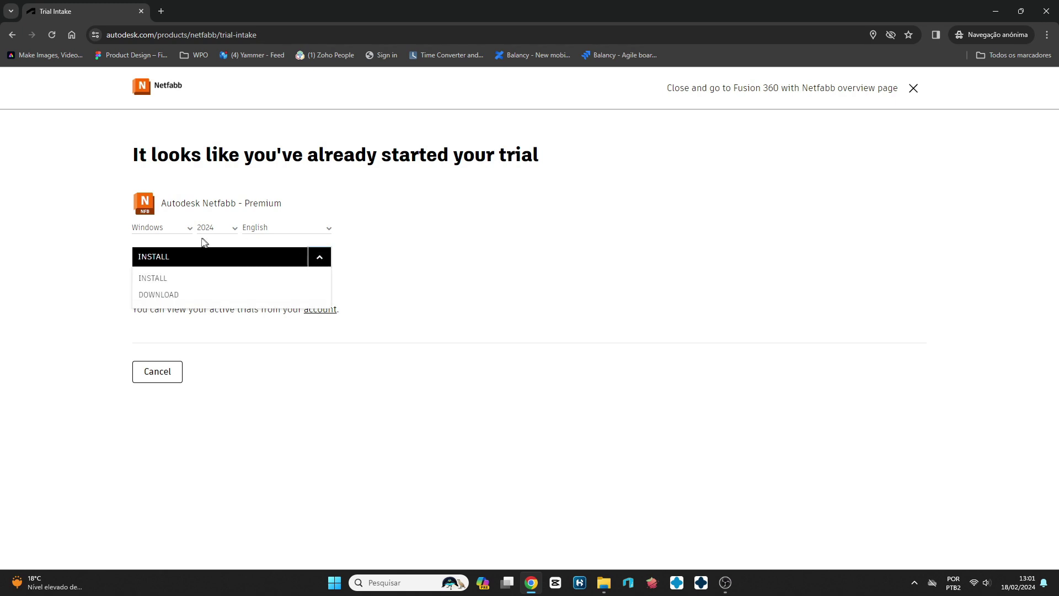
{"action": "left_click", "coordinate": [169, 297]}
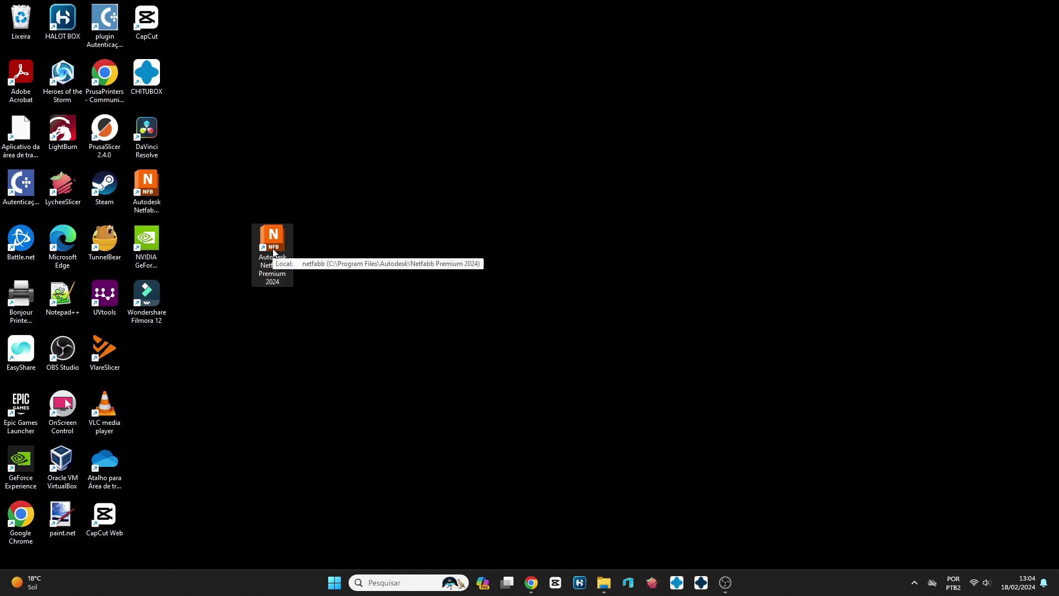
- Launch Netfabb Premium 2024 and set it to always start the non-licensed version
{"action": "double_click", "coordinate": [276, 253]}
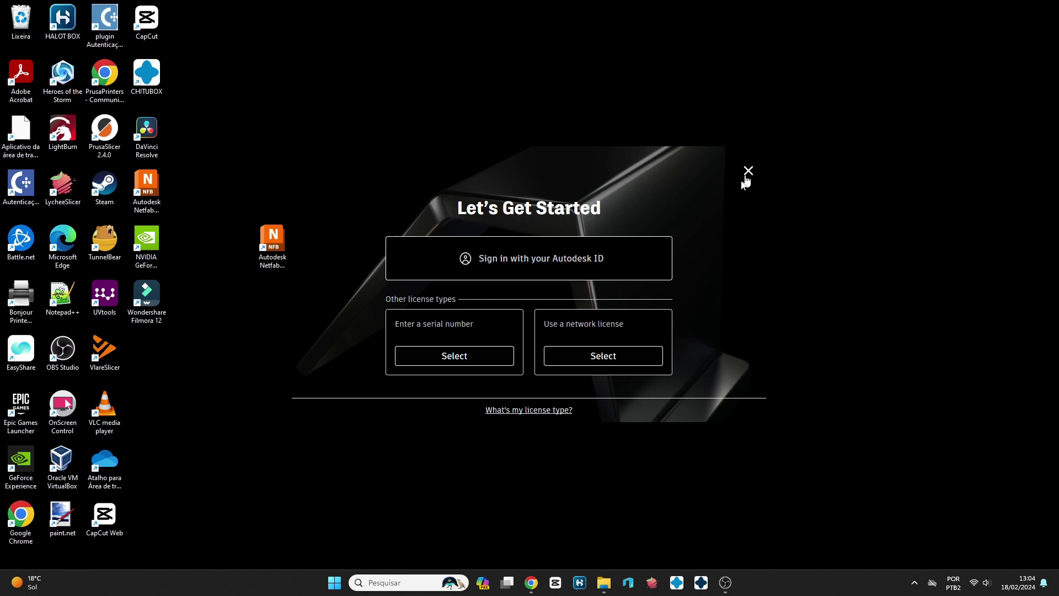
{"action": "left_click", "coordinate": [749, 171]}
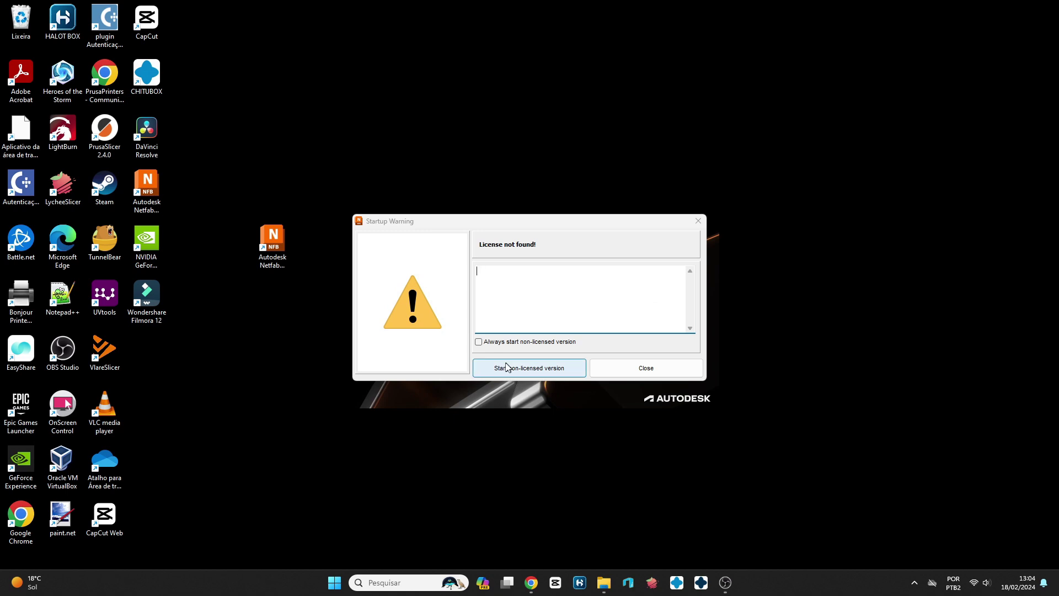
{"action": "left_click", "coordinate": [479, 342]}
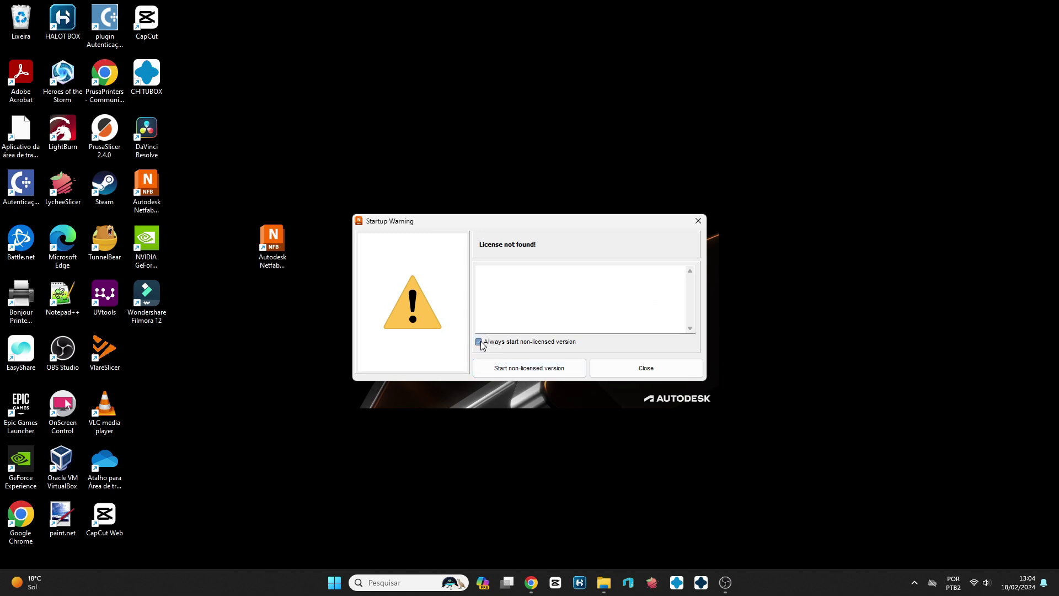
{"action": "left_click", "coordinate": [528, 372]}
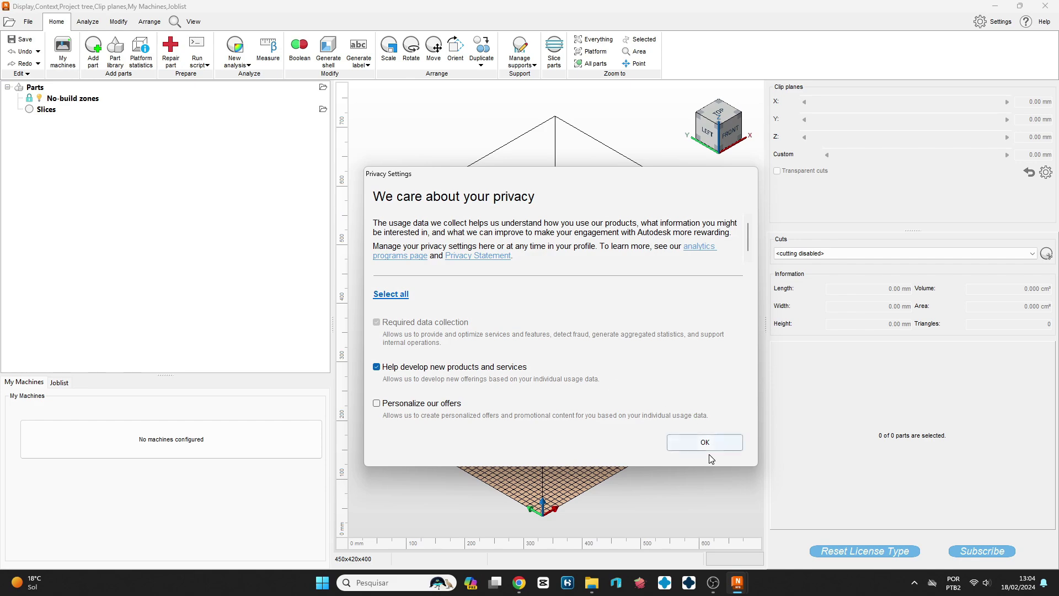
- Accept the privacy settings and dismiss the backup restore and machine setup prompts
{"action": "left_click", "coordinate": [725, 445]}
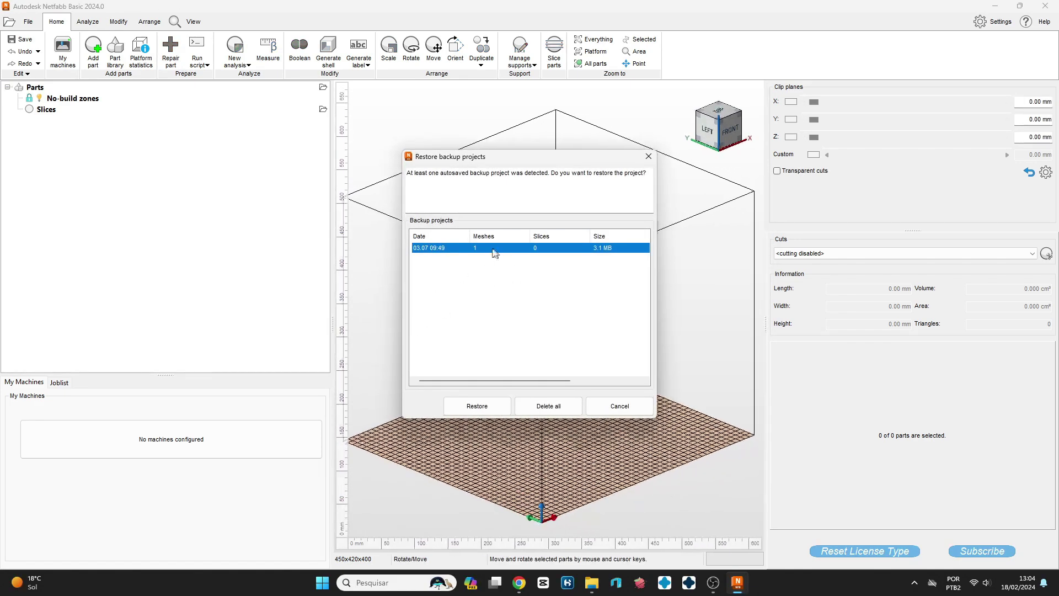
{"action": "left_click", "coordinate": [640, 406]}
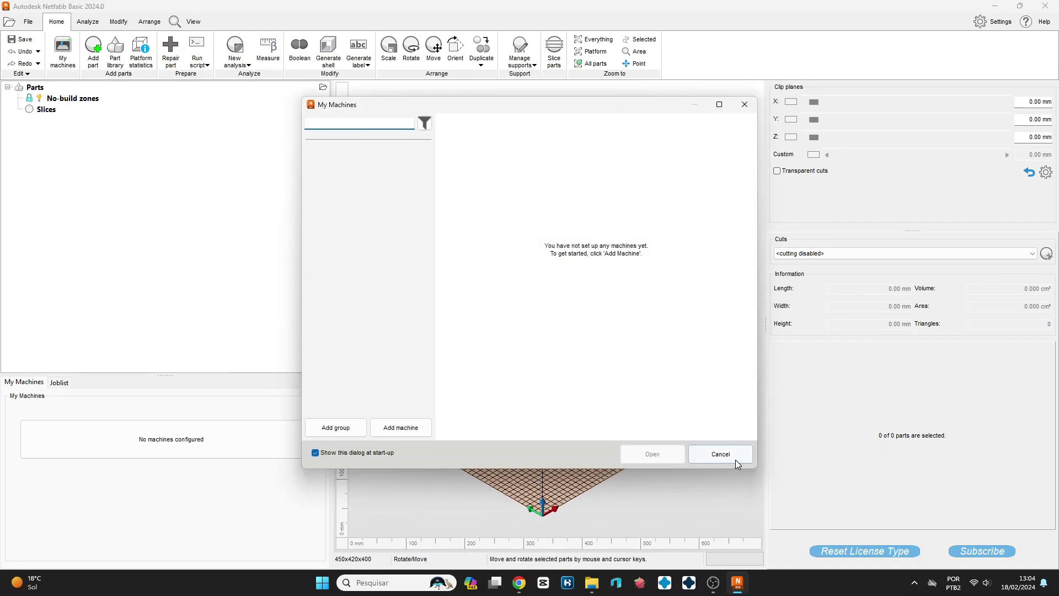
{"action": "left_click", "coordinate": [735, 460]}
- Drag Arnak_-_Fear_card_holder.stl from Downloads into the 3D view and add it as a part
{"action": "key", "text": "super+e"}
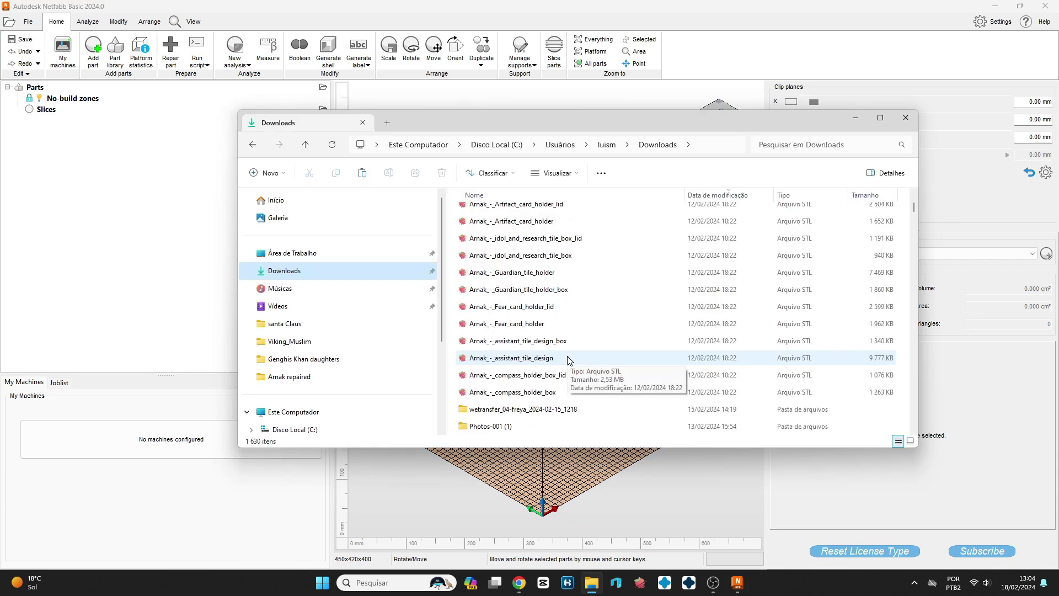
{"action": "left_click", "coordinate": [618, 324]}
{"action": "left_click_drag", "start_coordinate": [649, 125], "coordinate": [255, 87]}
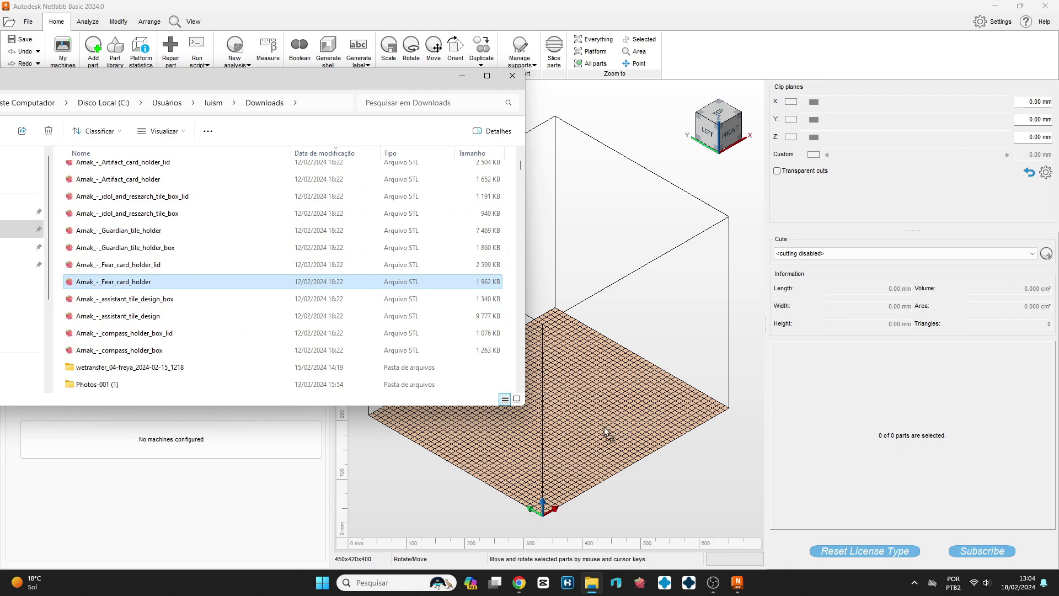
{"action": "left_click_drag", "start_coordinate": [605, 432], "coordinate": [626, 432]}
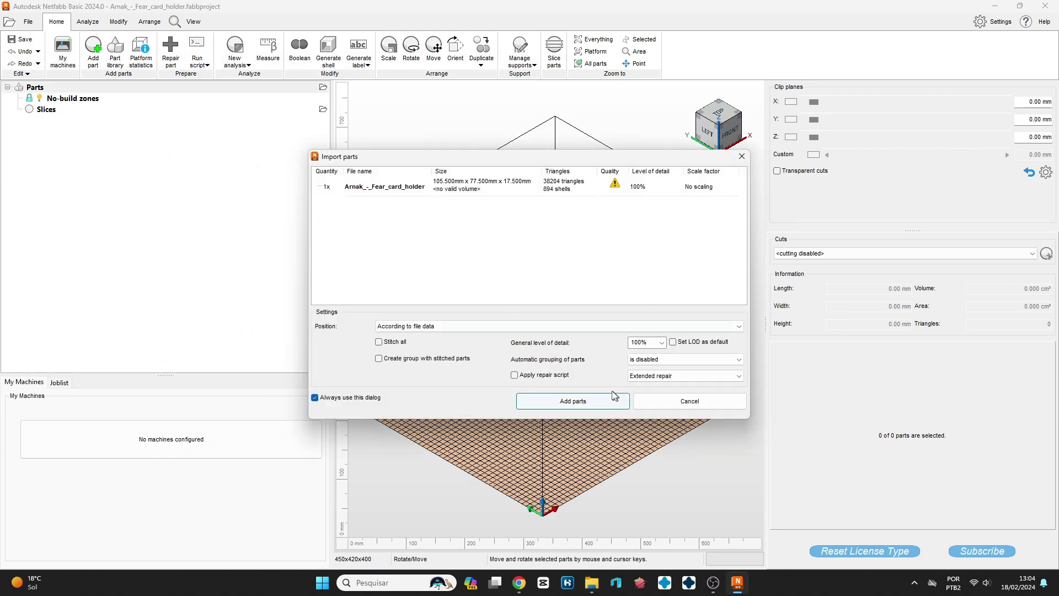
{"action": "left_click", "coordinate": [573, 401]}
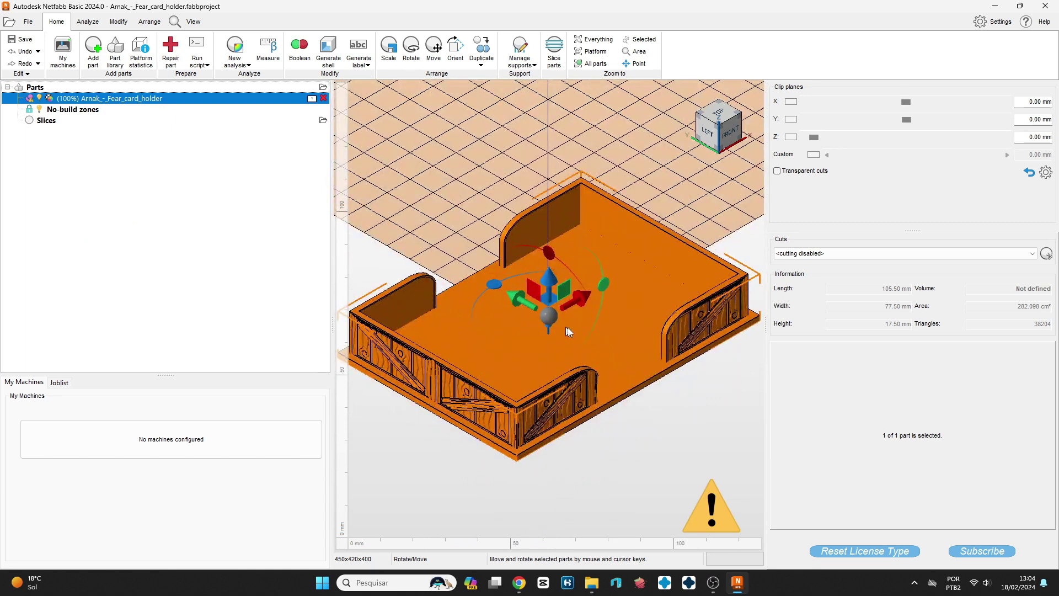
- Run the Extended automatic repair on the card holder, apply it, and remove the old part
{"action": "left_click", "coordinate": [171, 51]}
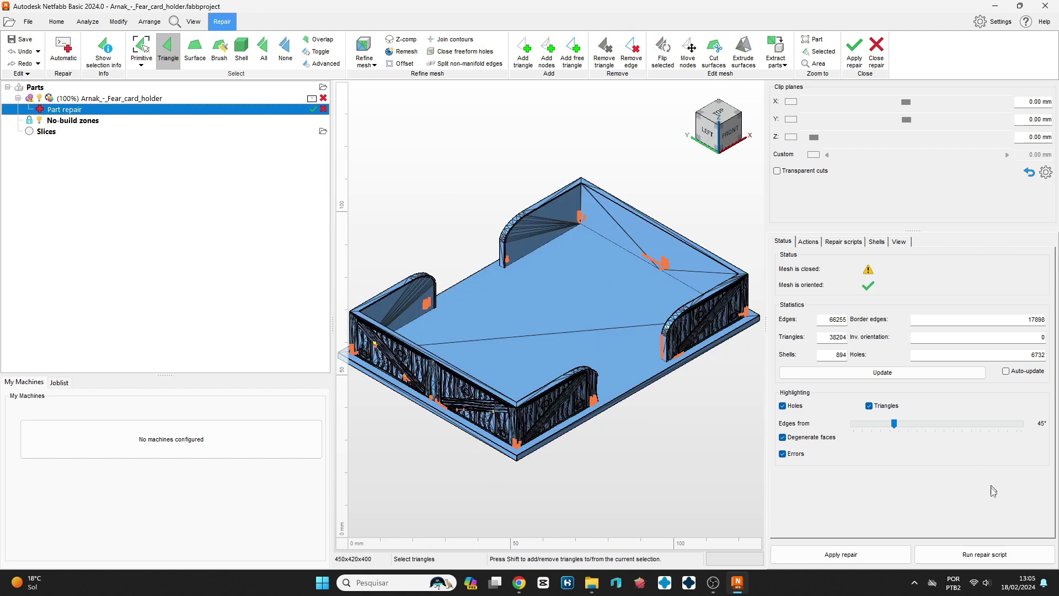
{"action": "left_click", "coordinate": [986, 555]}
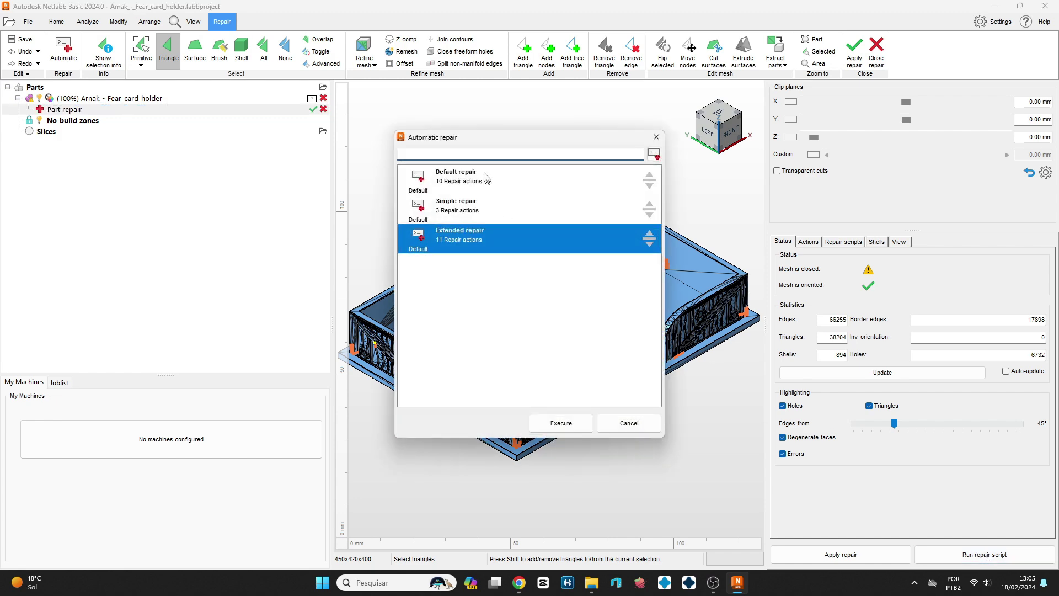
{"action": "left_click", "coordinate": [560, 422]}
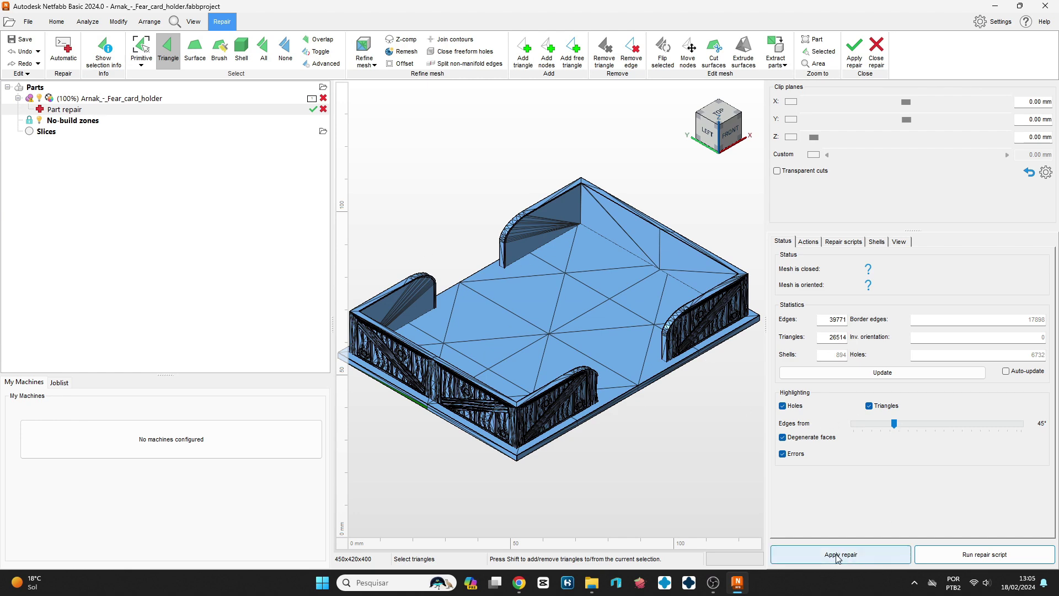
{"action": "left_click", "coordinate": [855, 556]}
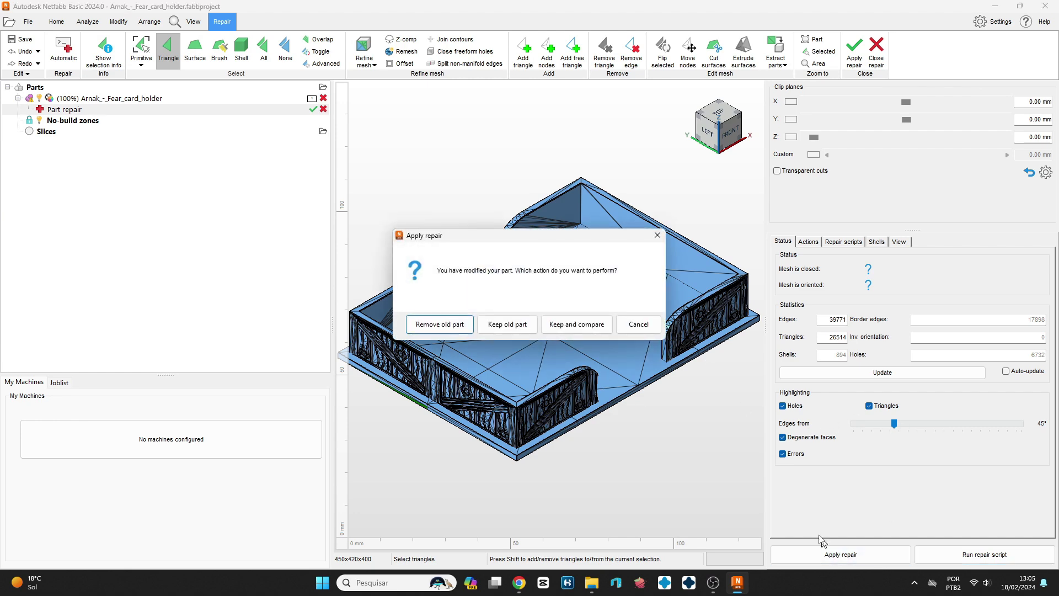
{"action": "left_click", "coordinate": [429, 326]}
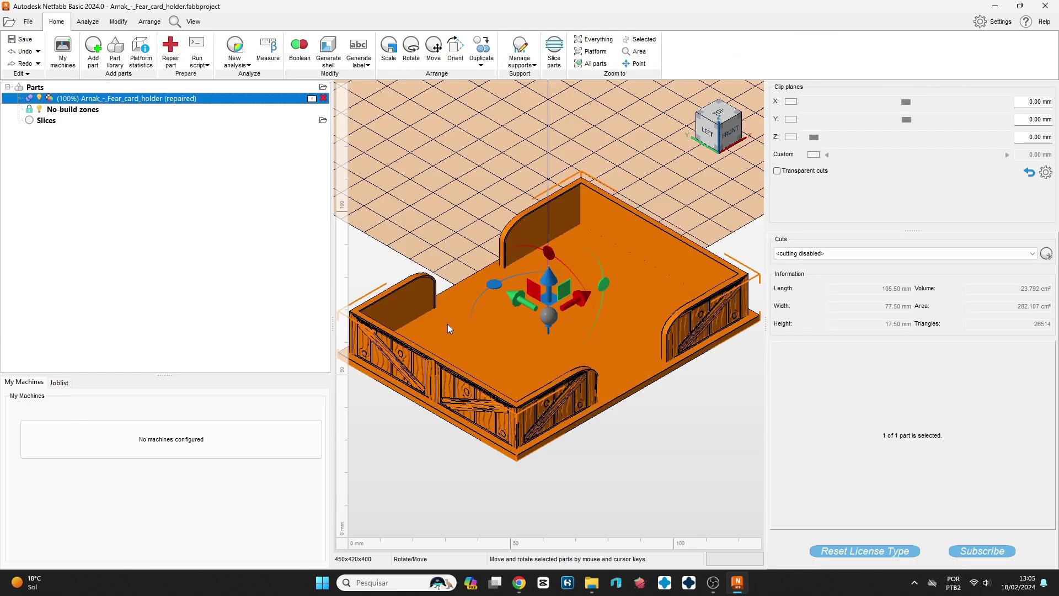
- Export the repaired part as 'Arnak_-_Fear_card_holder (repaired).stl' and switch to Lychee Slicer
{"action": "right_click", "coordinate": [180, 100]}
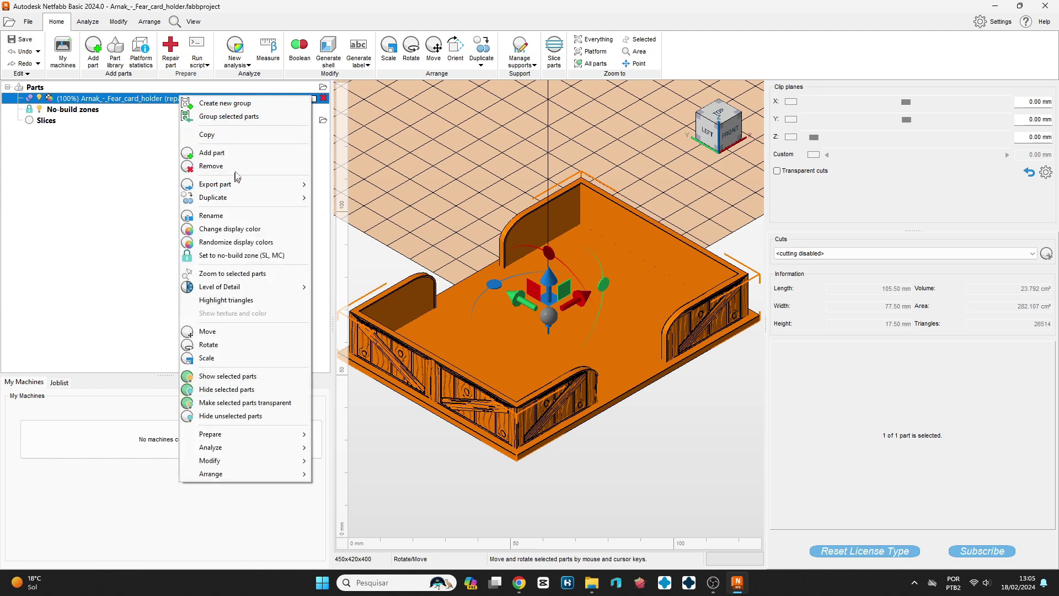
{"action": "mouse_move", "coordinate": [234, 184]}
{"action": "left_click", "coordinate": [339, 196]}
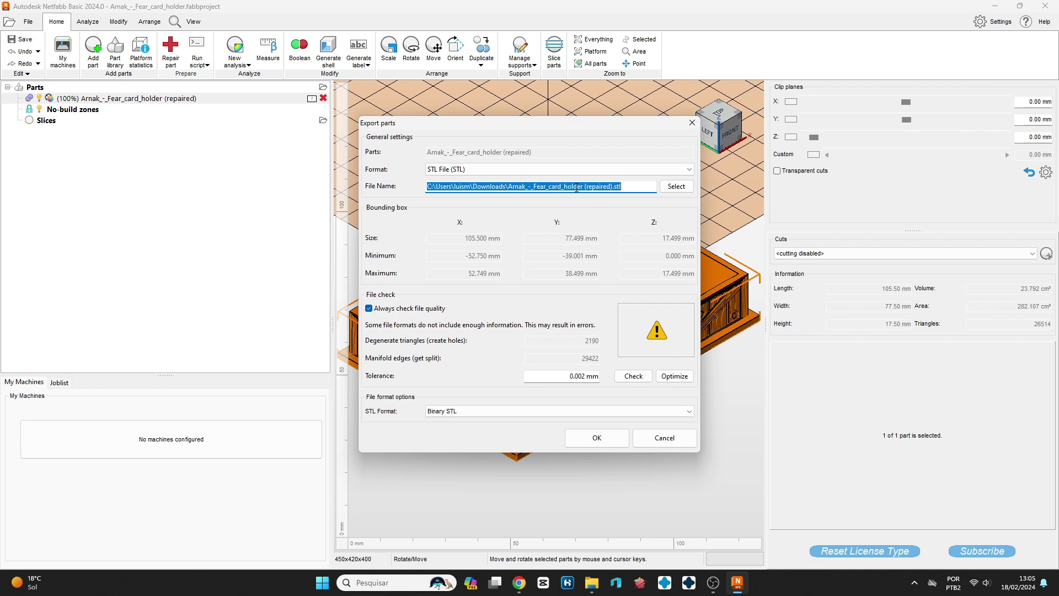
{"action": "left_click", "coordinate": [613, 441]}
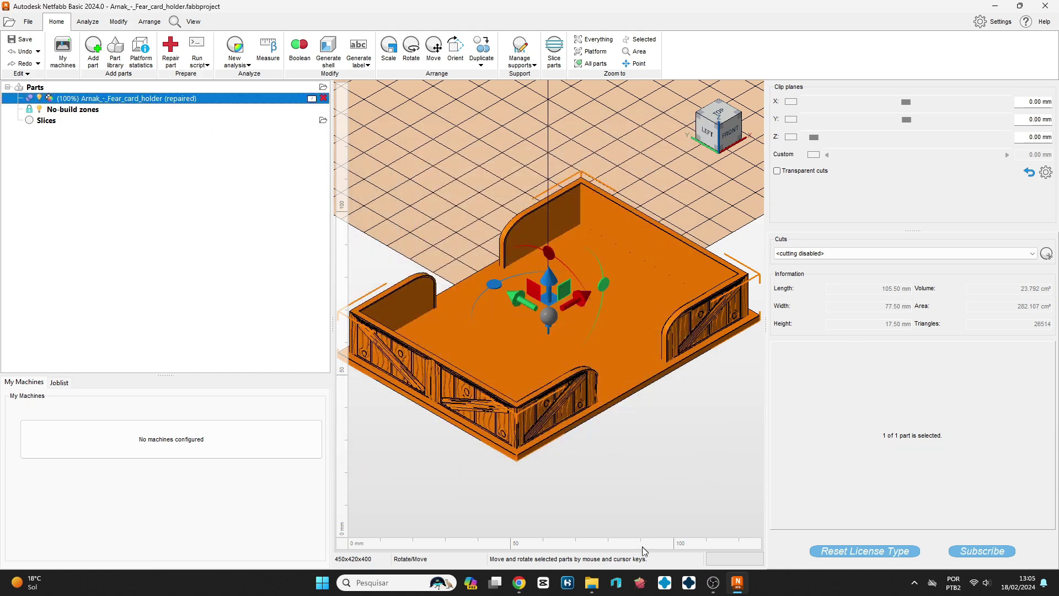
{"action": "left_click", "coordinate": [641, 592]}
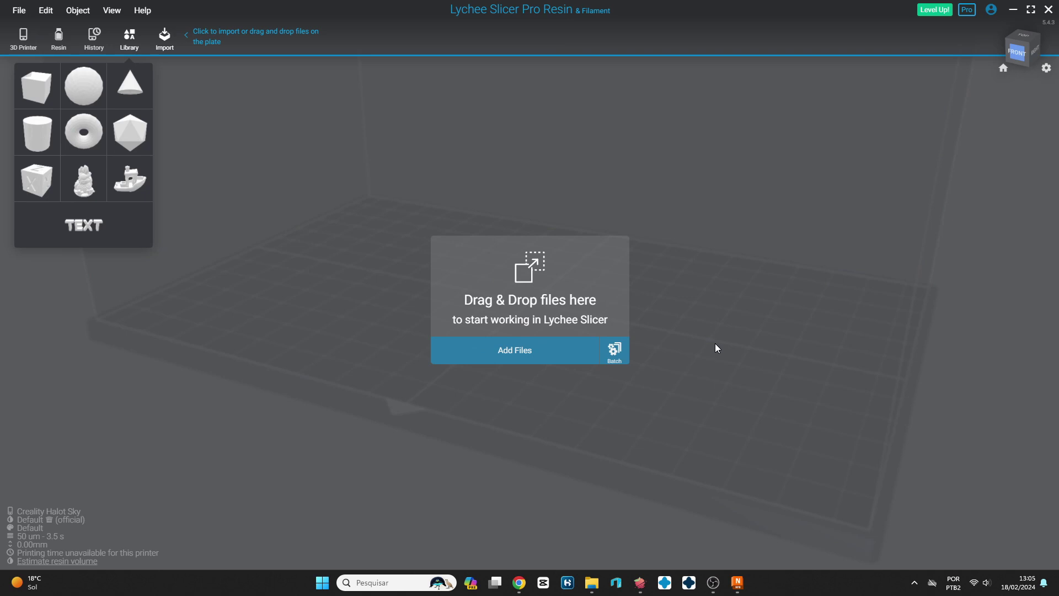
- Drag the original Arnak_-_Fear_card_holder.stl from Downloads onto the Lychee build plate
{"action": "left_click", "coordinate": [591, 583]}
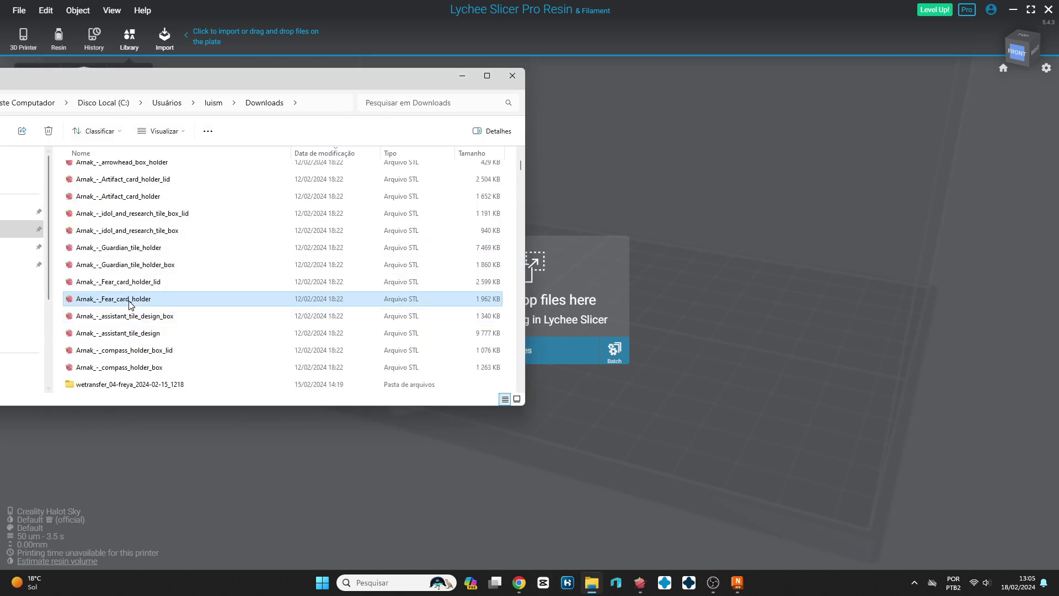
{"action": "left_click_drag", "start_coordinate": [130, 305], "coordinate": [683, 436]}
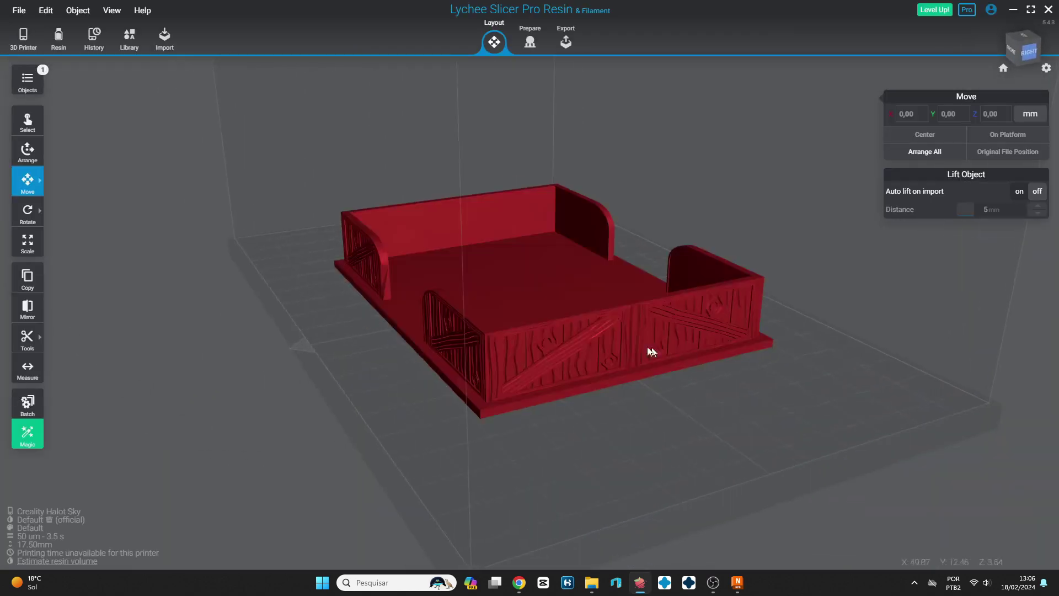
- Run Repair 3D model on the card holder, dismiss the failure message, and orbit to inspect it
{"action": "left_click", "coordinate": [443, 402]}
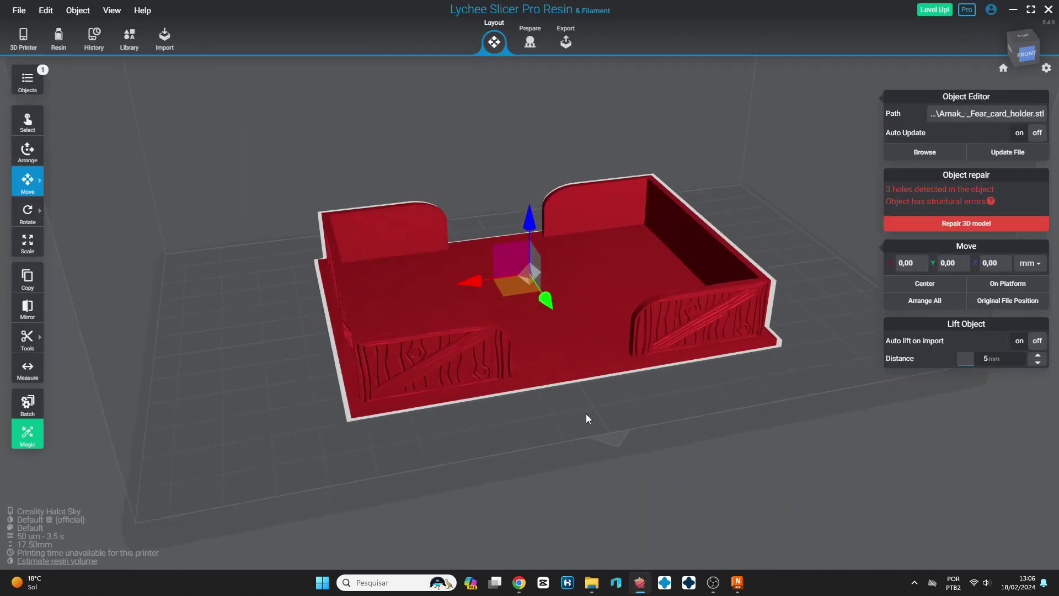
{"action": "left_click", "coordinate": [966, 223]}
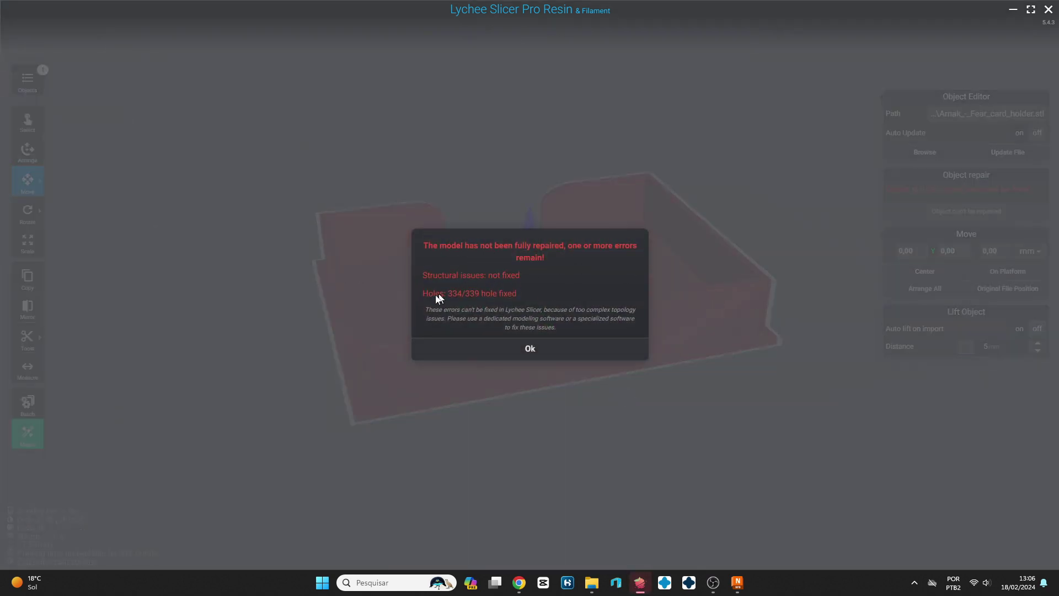
{"action": "left_click", "coordinate": [527, 349]}
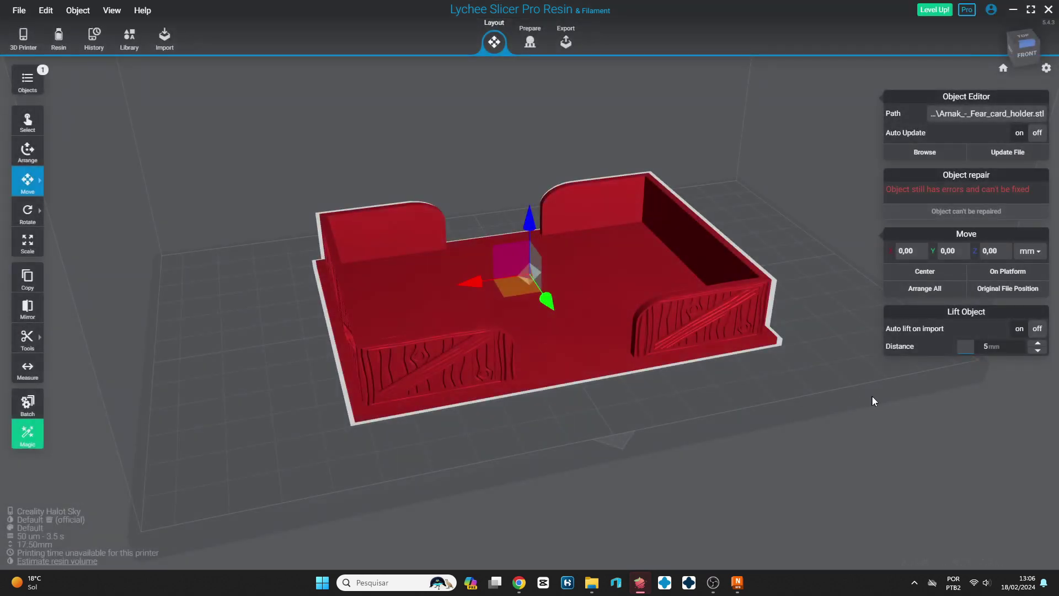
{"action": "left_click_drag", "start_coordinate": [877, 392], "coordinate": [804, 390]}
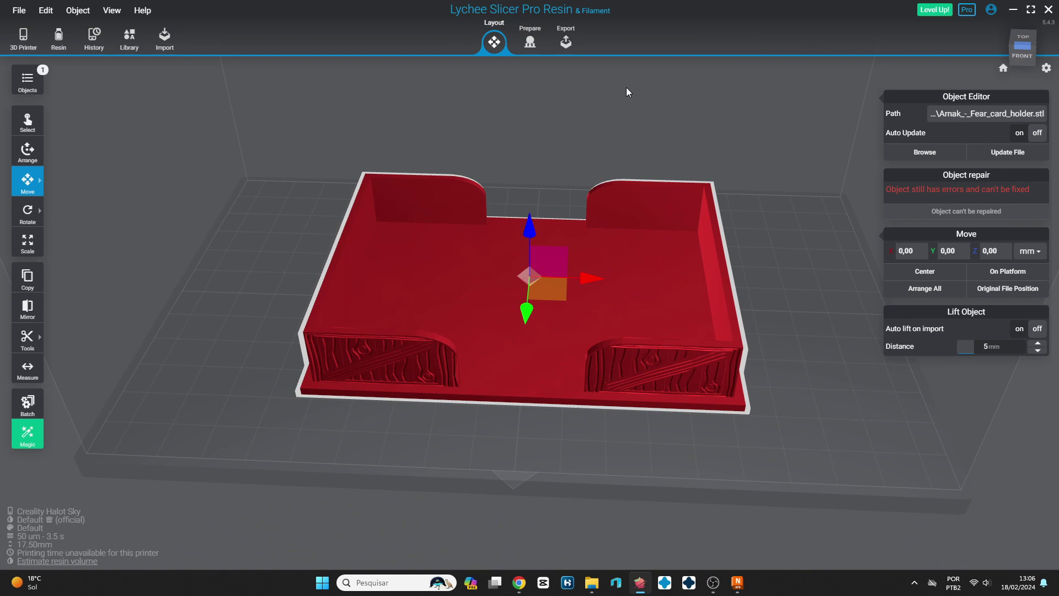
{"action": "left_click_drag", "start_coordinate": [747, 310], "coordinate": [756, 321]}
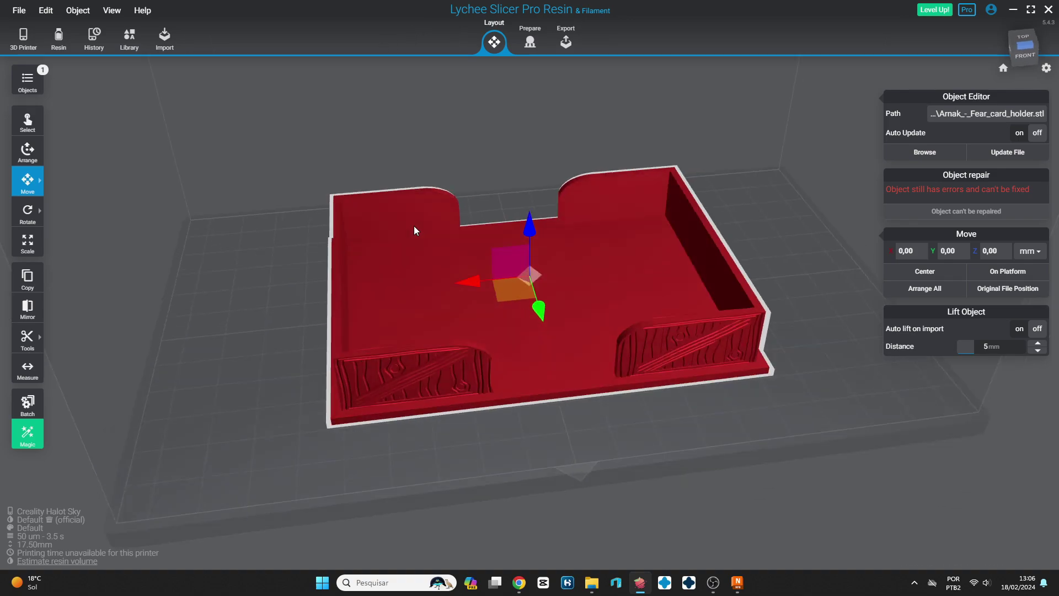